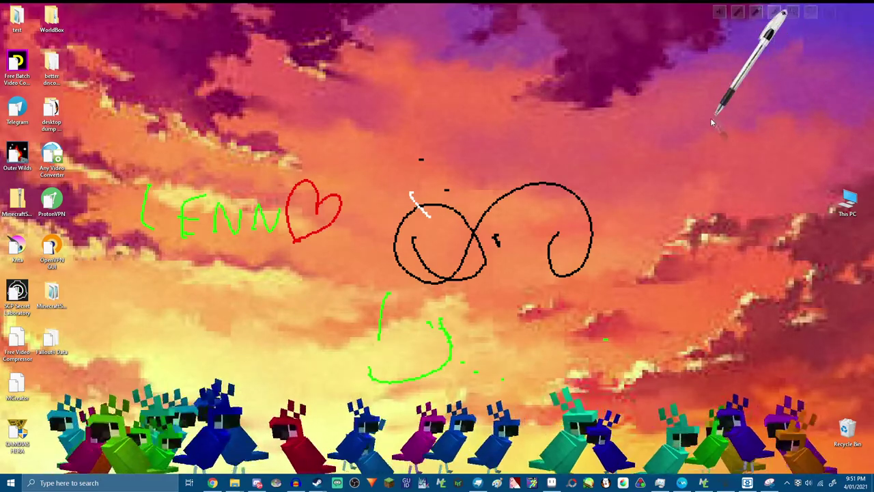
Wipe the old scribbles and cycle the wallpaper to the meadow with the blue-green tree
left_click(863, 16)
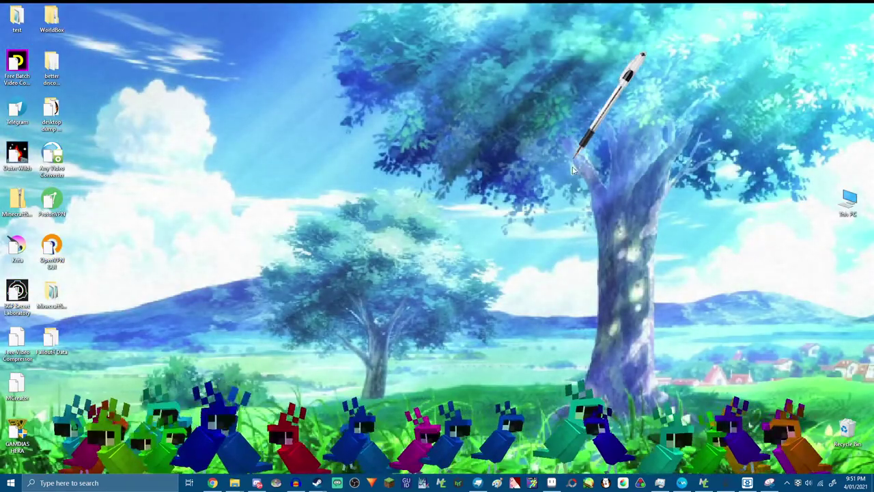
Draw a blue squiggle down across the middle and lift a parrot into the tree
left_click_drag(469, 318, 431, 192)
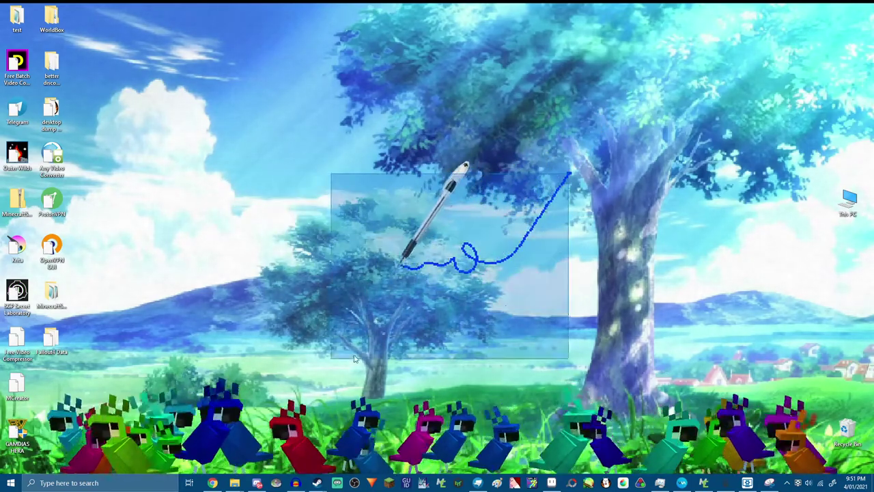
mouse_move(431, 192)
left_mouse_down()
mouse_move(521, 387)
mouse_move(251, 462)
left_mouse_up()
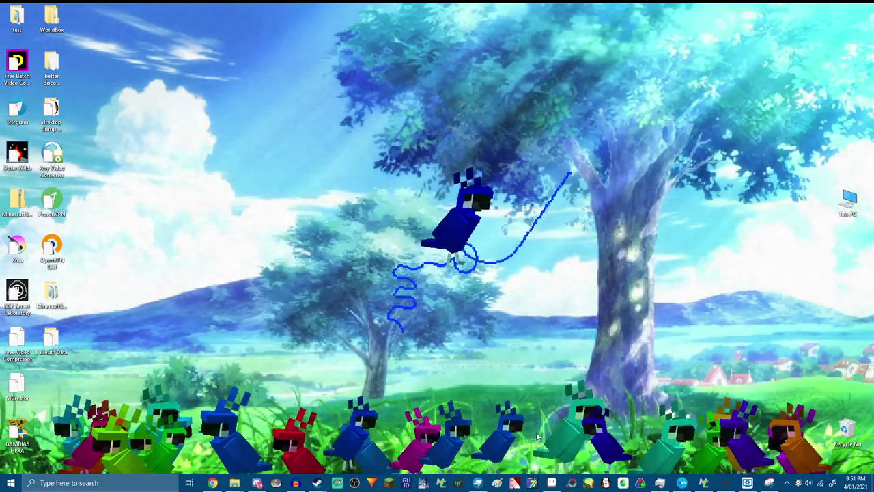
mouse_move(505, 393)
left_mouse_down()
mouse_move(425, 269)
mouse_move(415, 233)
left_mouse_up()
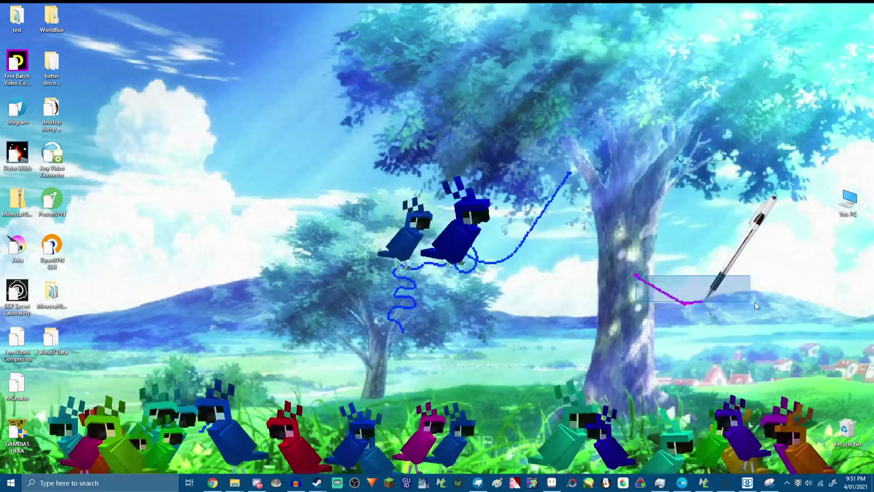
Draw a magenta arrow by the right trunk and move parrots, including the purple one, onto it
left_click_drag(727, 294, 694, 280)
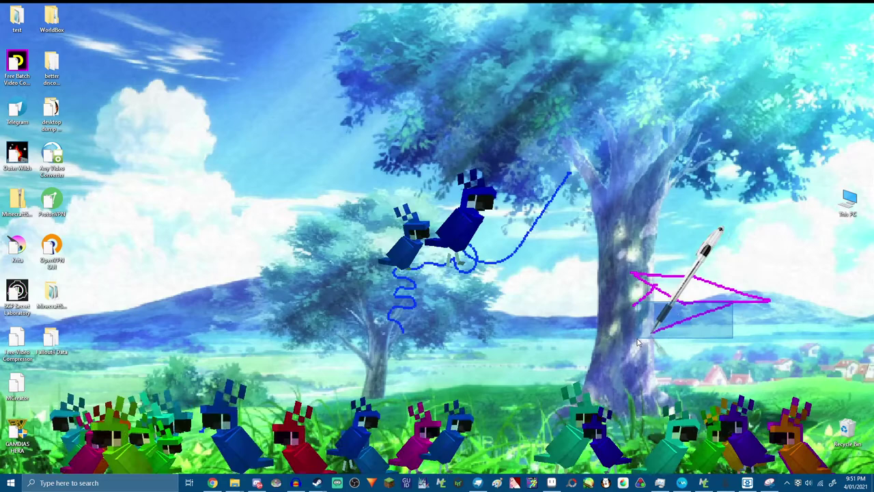
left_click_drag(637, 343, 642, 335)
left_click_drag(451, 238, 654, 258)
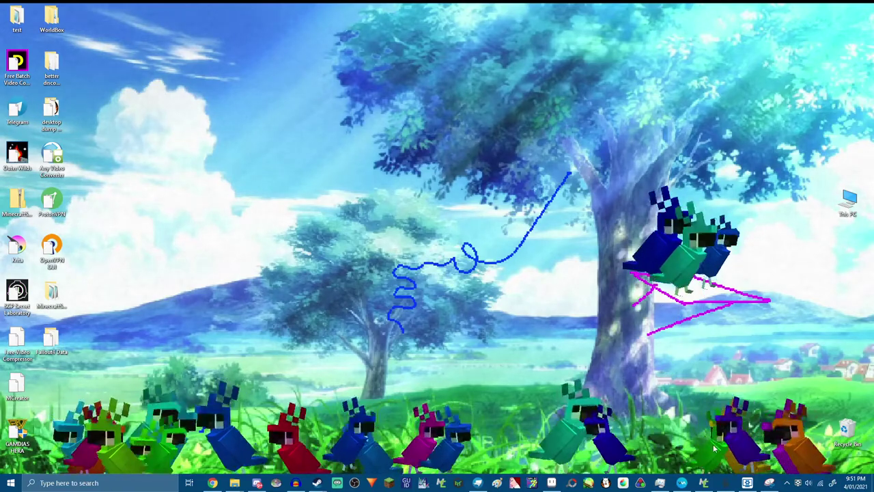
left_click_drag(741, 415, 712, 260)
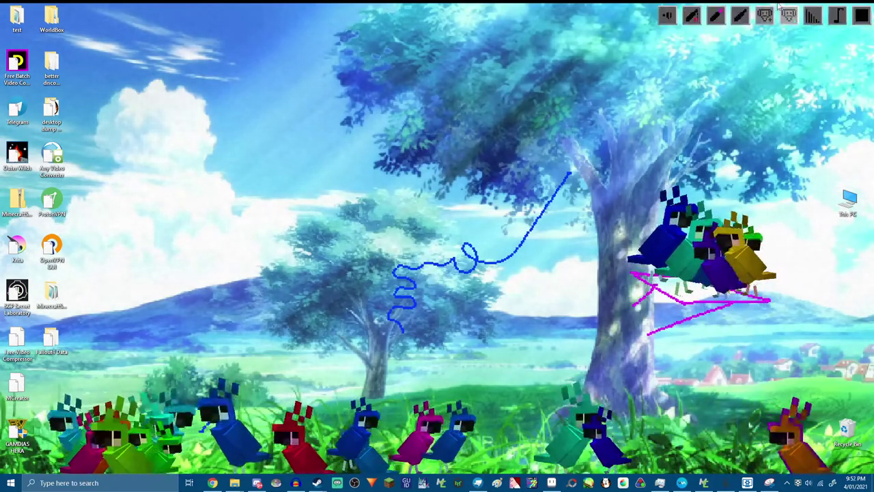
Remove all parrots and spawn a crowd of engineer figures piling into the right tree
left_click(785, 21)
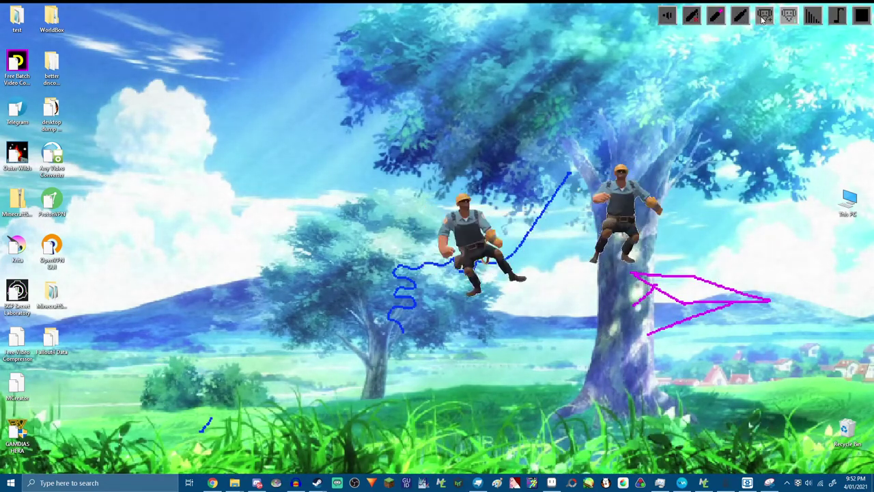
left_click(762, 20)
left_click(762, 20)
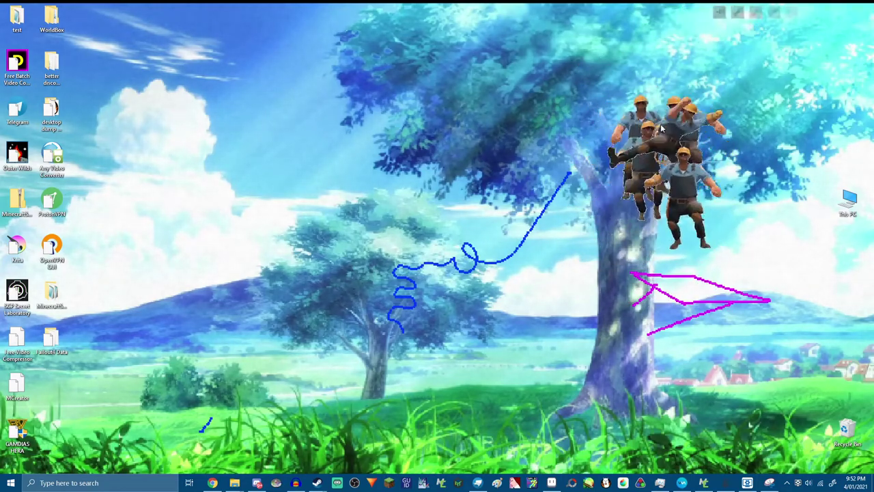
Swap engineers for black furry creatures, then replace them with a creeper on the right trunk
left_click(789, 21)
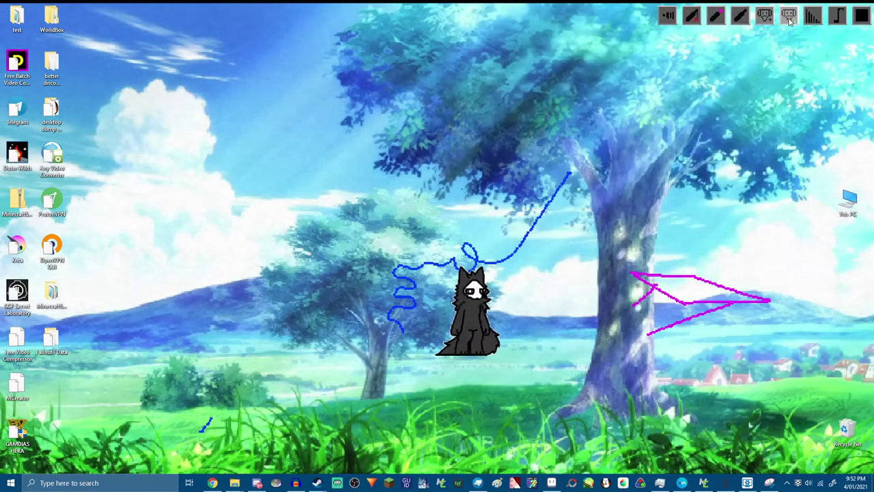
left_click_drag(503, 302, 624, 234)
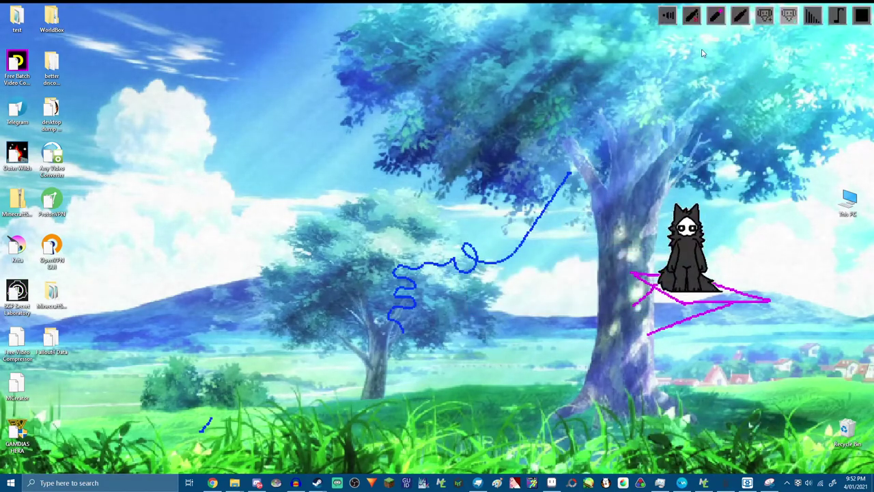
left_click(765, 19)
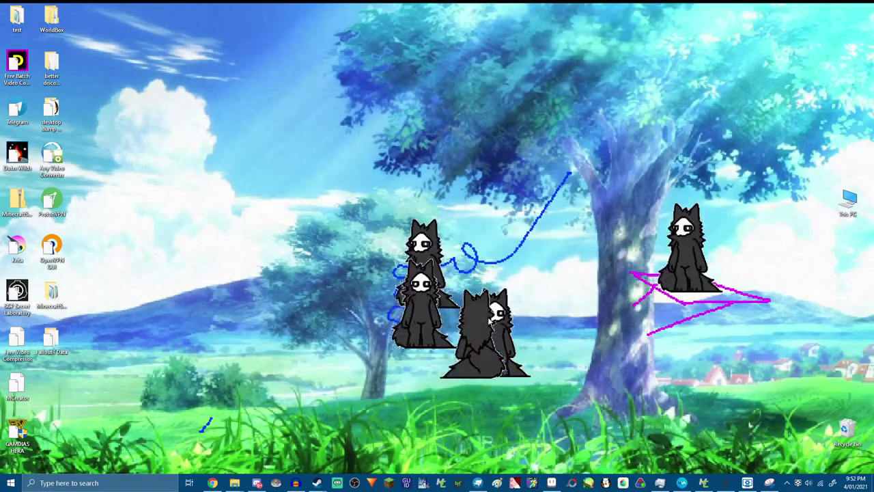
left_click_drag(488, 328, 414, 412)
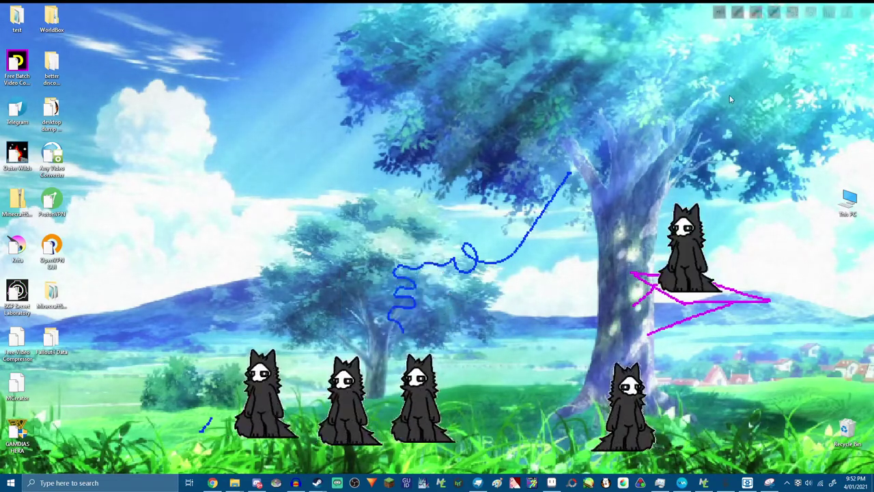
left_click(716, 15)
left_click_drag(506, 219, 701, 271)
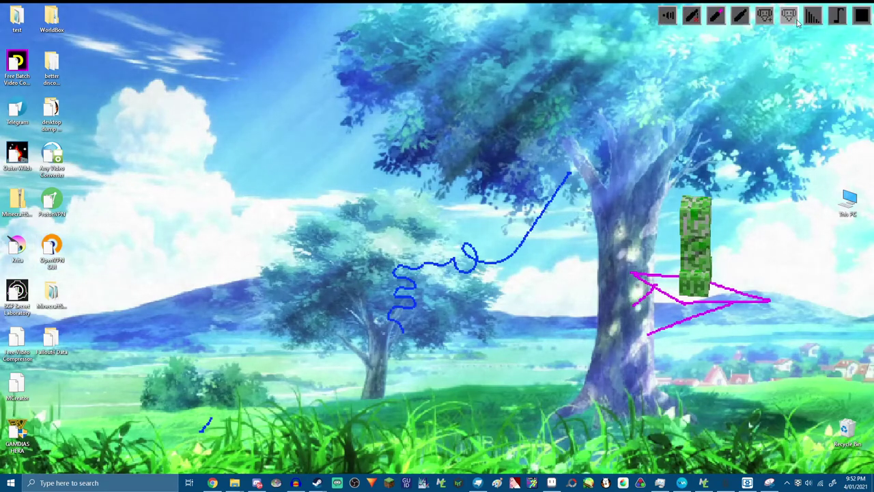
Explode the creeper, cycle the creature pets and clear the floating faces, leaving two green parrots
left_click(794, 21)
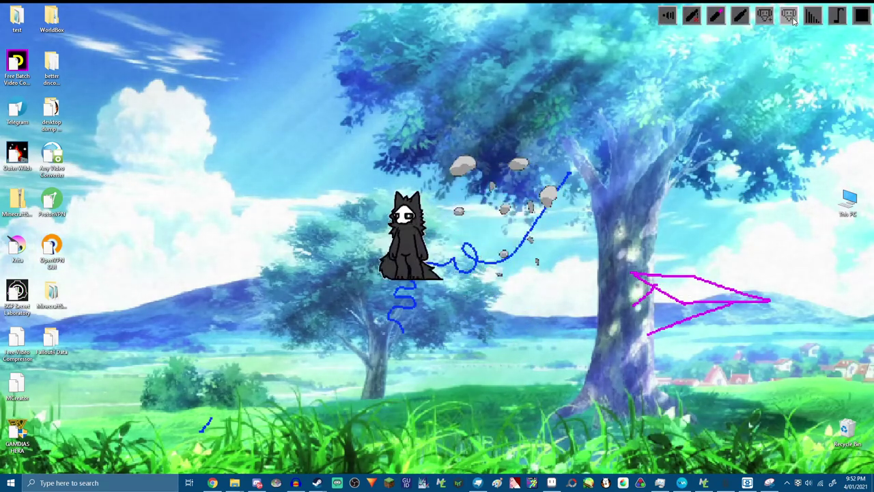
left_click(793, 21)
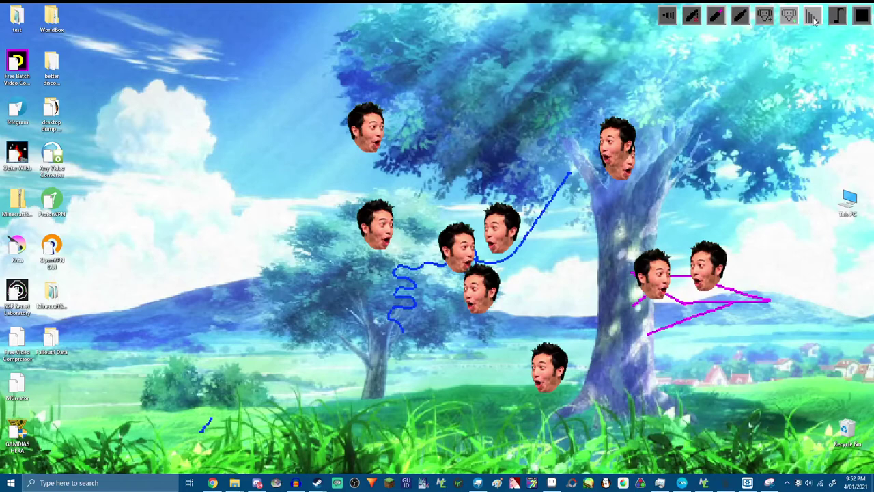
left_click(789, 15)
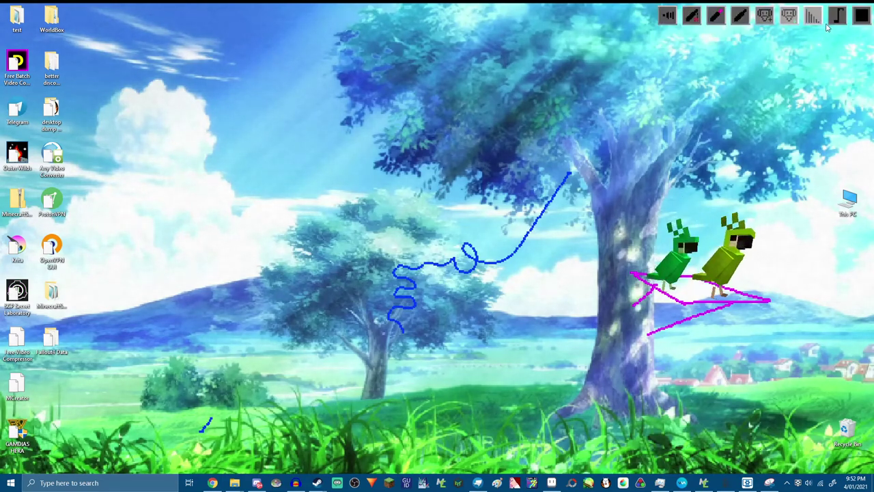
Cycle through wallpapers to the sunlit Minecraft forest, dragging a parrot to the screen's middle
left_click(860, 17)
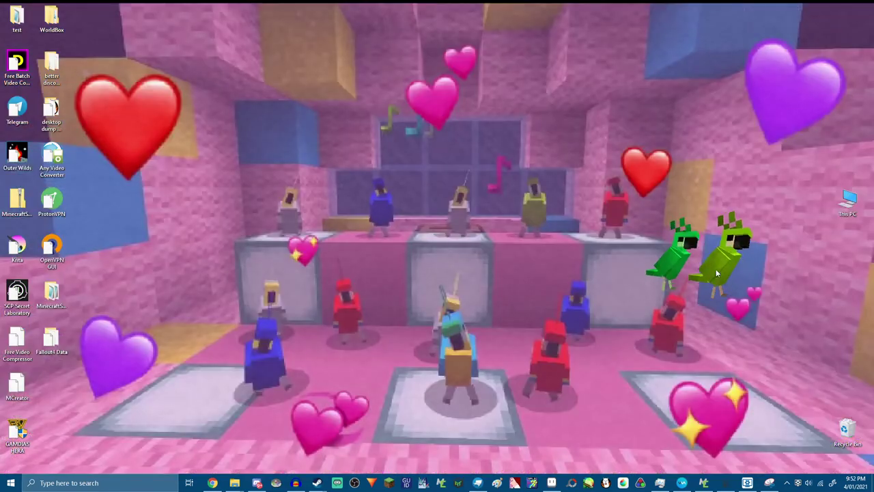
left_click(862, 19)
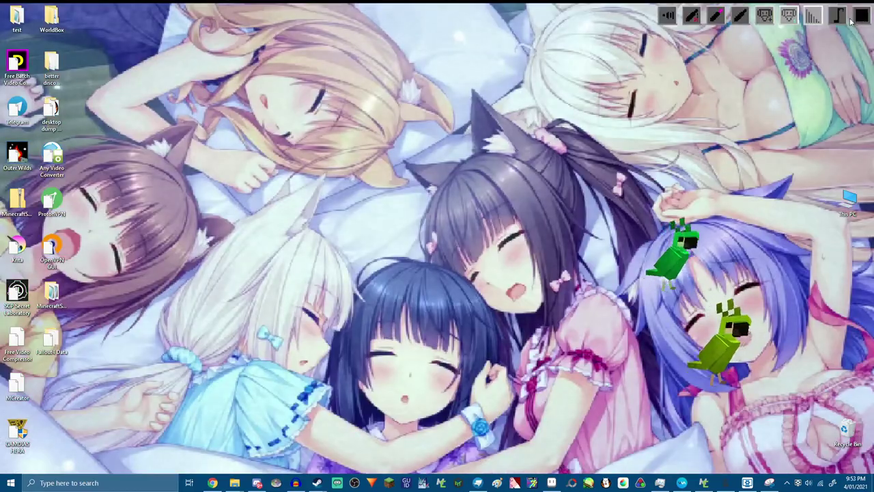
left_click(861, 16)
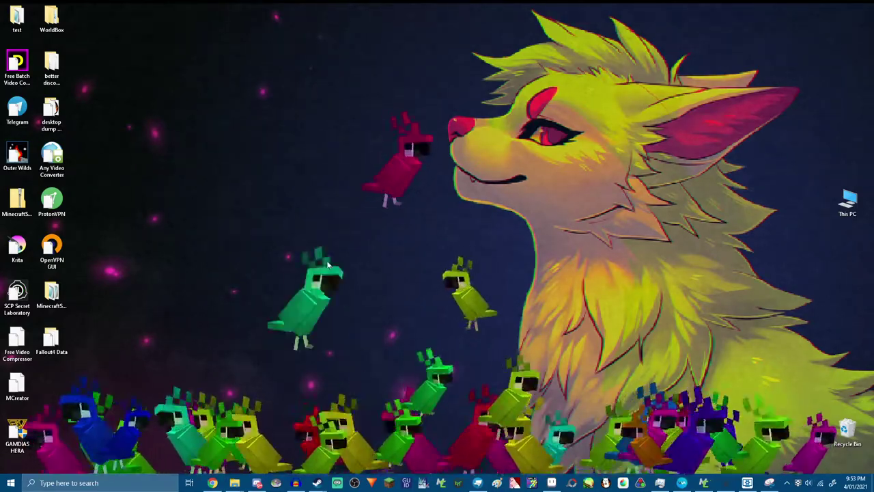
left_click_drag(345, 393, 242, 263)
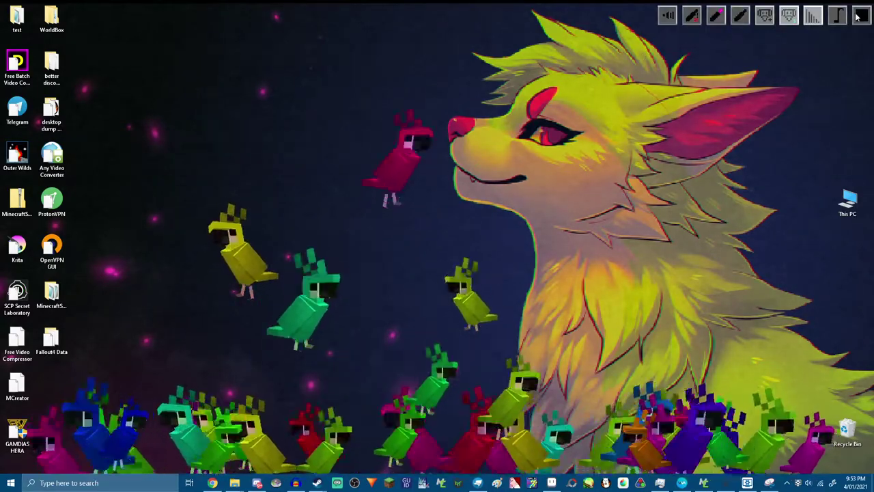
left_click(837, 15)
left_click(858, 17)
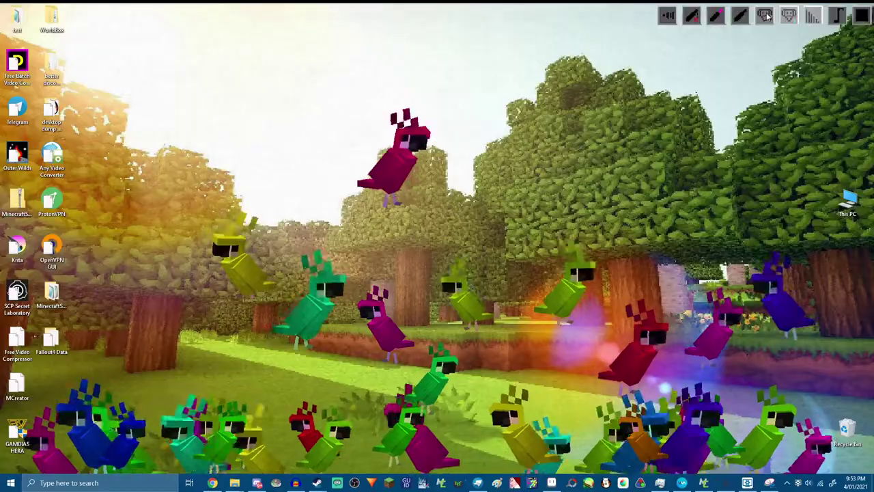
Handwrite "DON'T MINE AT NIGHT" and an "xD" in magenta over the forest
mouse_move(189, 81)
left_mouse_down()
mouse_move(190, 112)
mouse_move(228, 96)
mouse_move(264, 115)
mouse_move(288, 108)
mouse_move(295, 81)
mouse_move(350, 113)
mouse_move(363, 116)
mouse_move(388, 92)
mouse_move(398, 109)
left_mouse_up()
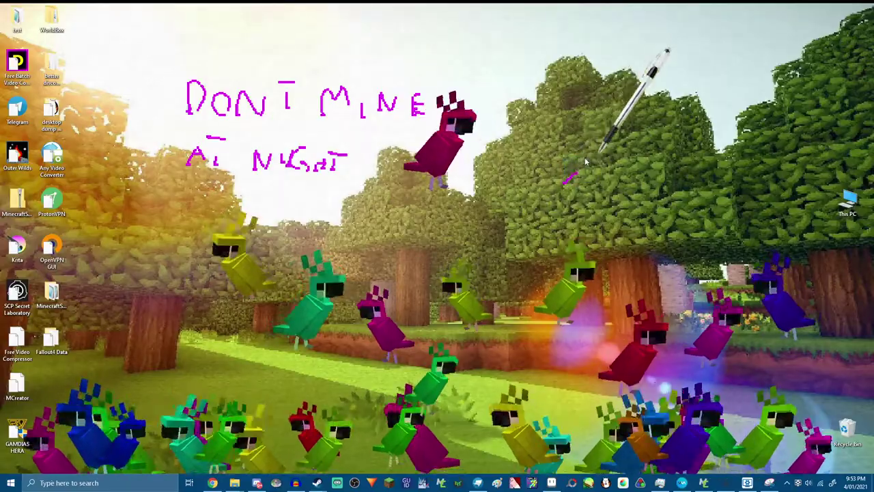
left_click_drag(565, 169, 595, 191)
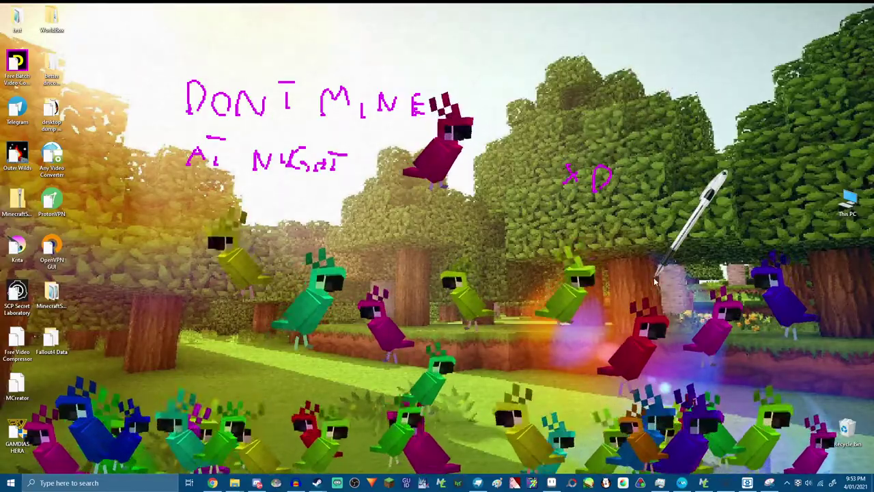
Switch to the orange pixel-art sunset wallpaper with four dancing engineers, clearing writing and parrots
left_click(787, 16)
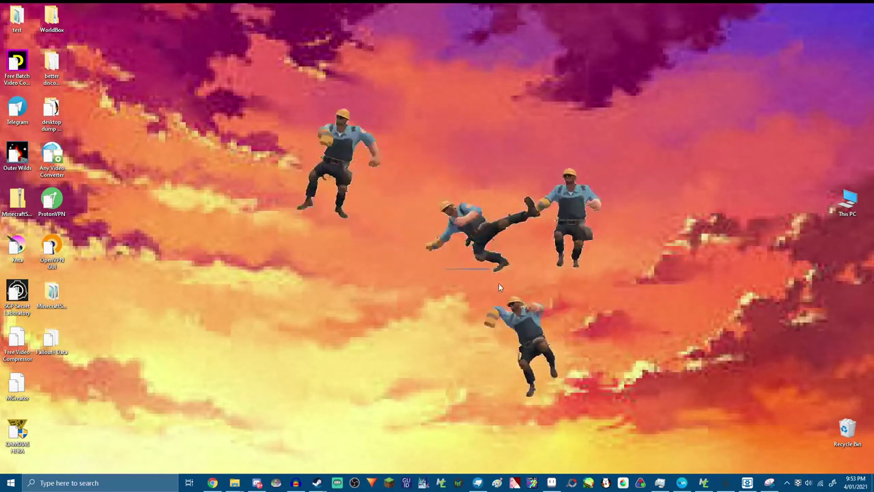
left_click_drag(499, 285, 498, 285)
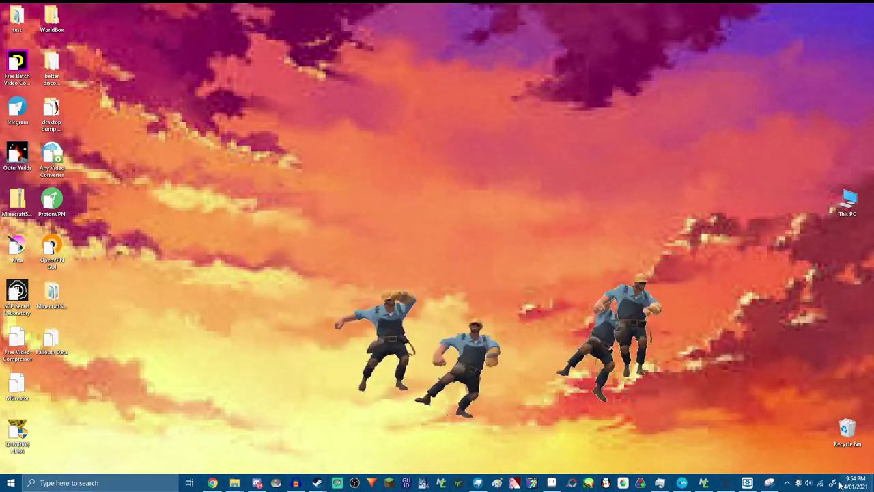
left_click(787, 483)
right_click(771, 446)
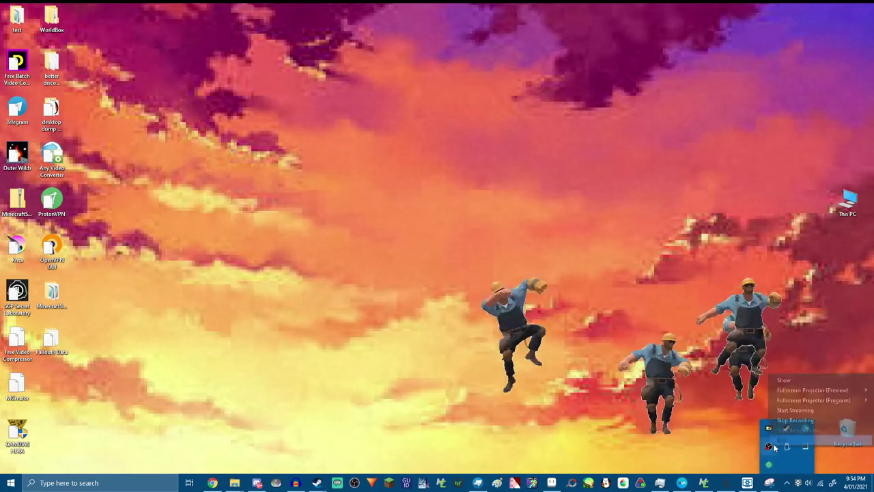